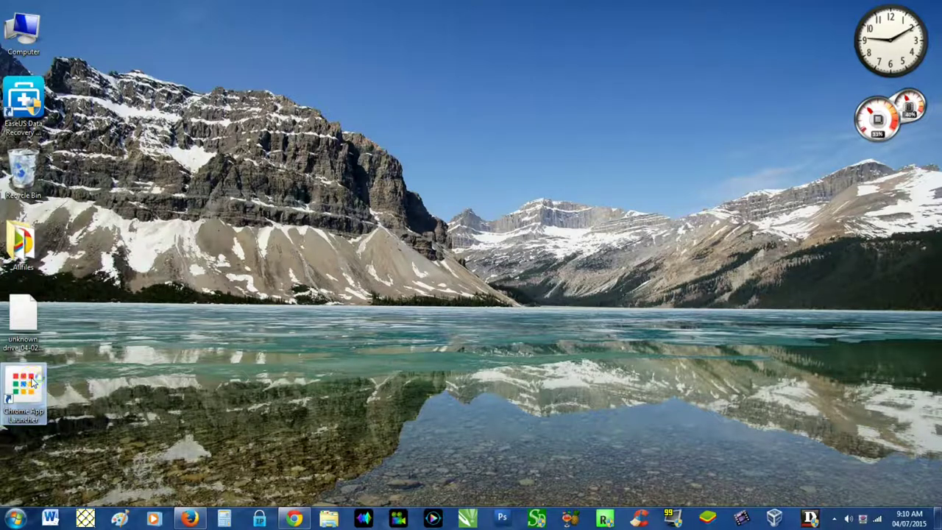
Open ARC Welder from the Chrome App Launcher and add the Angry Birds Rio APK from the App_Backup_Restore folder
{"action": "double_click", "coordinate": [32, 381]}
{"action": "left_click", "coordinate": [39, 389]}
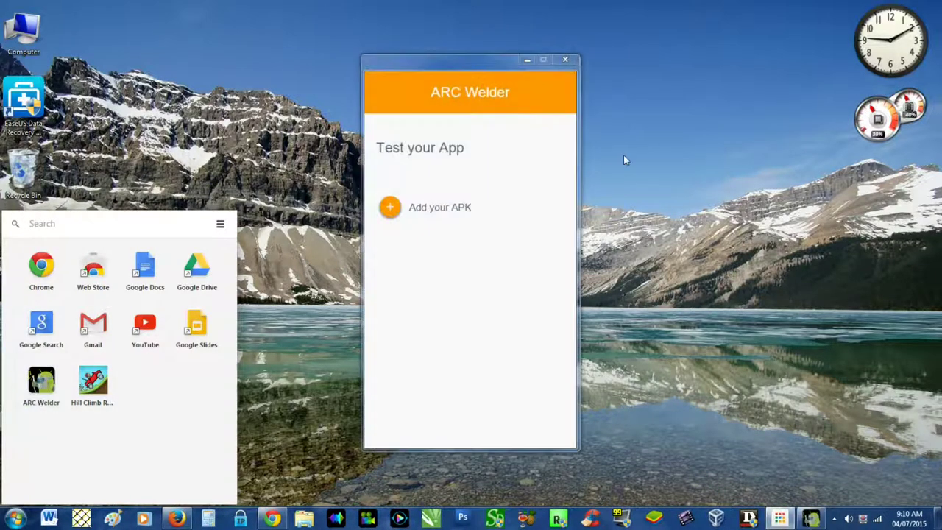
{"action": "left_click", "coordinate": [434, 209]}
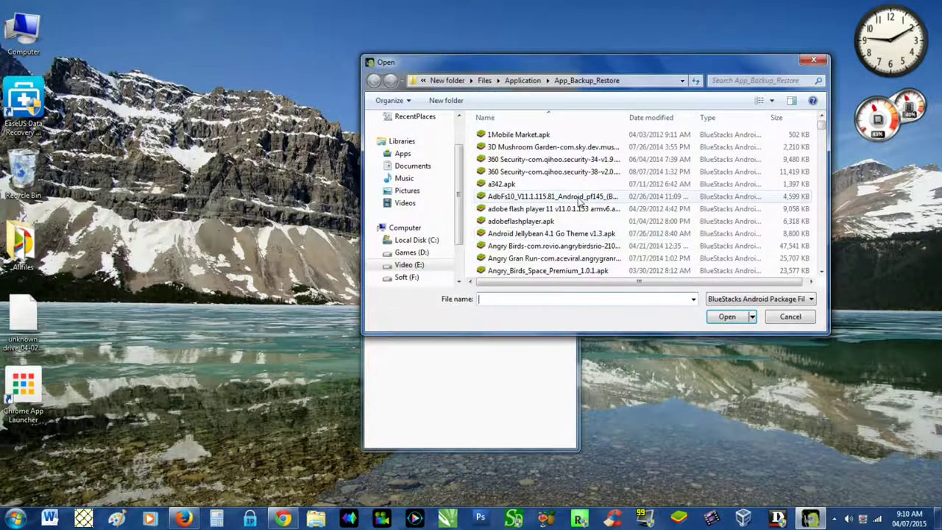
{"action": "double_click", "coordinate": [531, 248]}
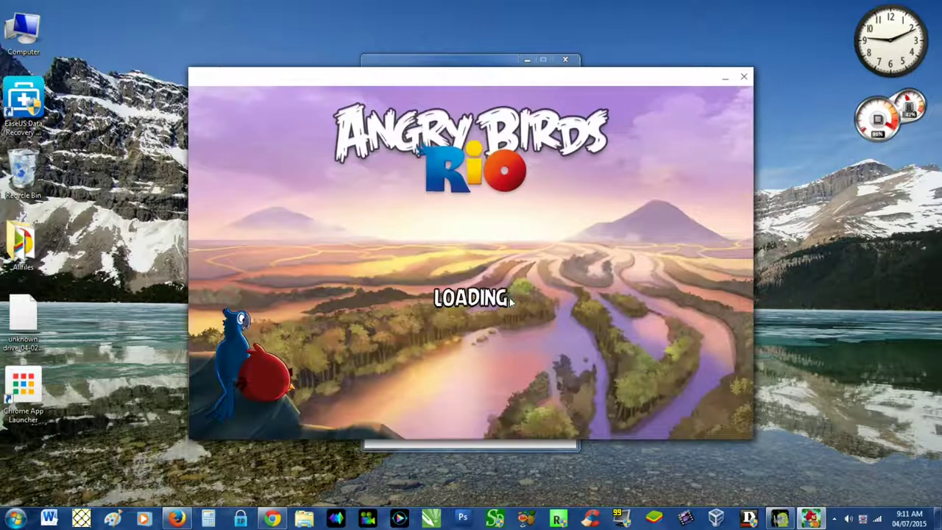
Test Angry Birds Rio by starting a level and shooting a bird at the tower, and close the game
{"action": "left_click", "coordinate": [515, 286]}
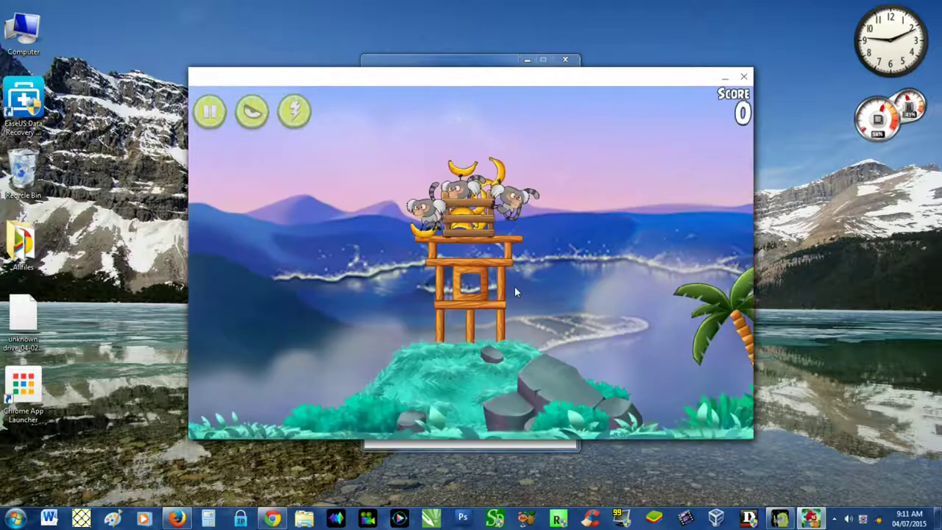
{"action": "left_click", "coordinate": [587, 342]}
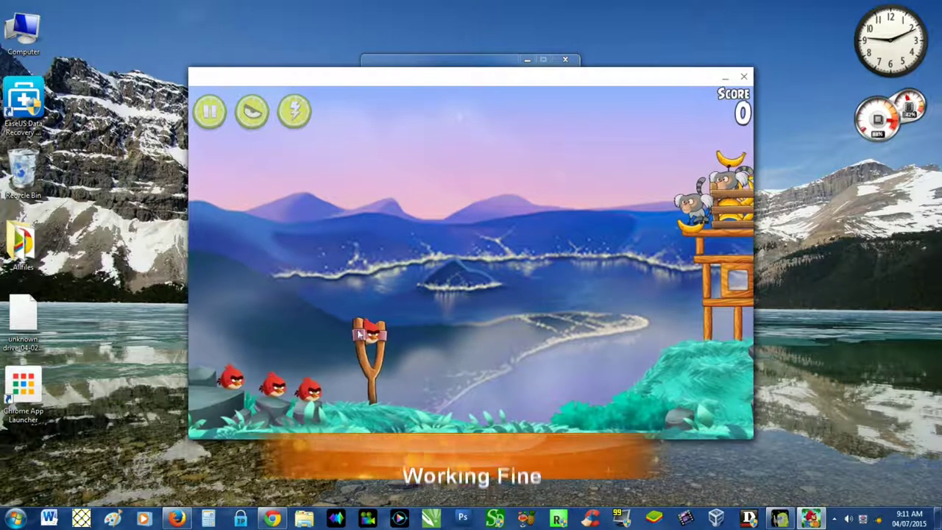
{"action": "left_click_drag", "start_coordinate": [356, 321], "coordinate": [302, 350]}
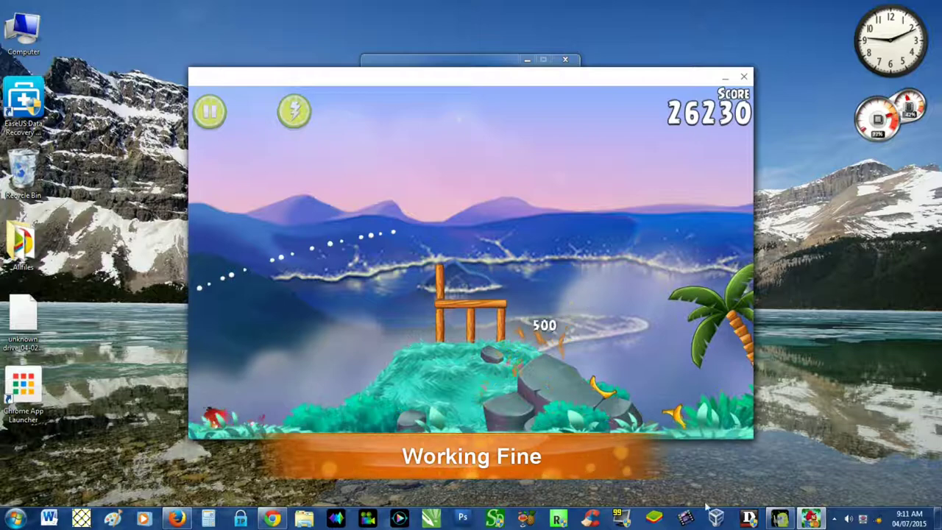
{"action": "left_click", "coordinate": [741, 76]}
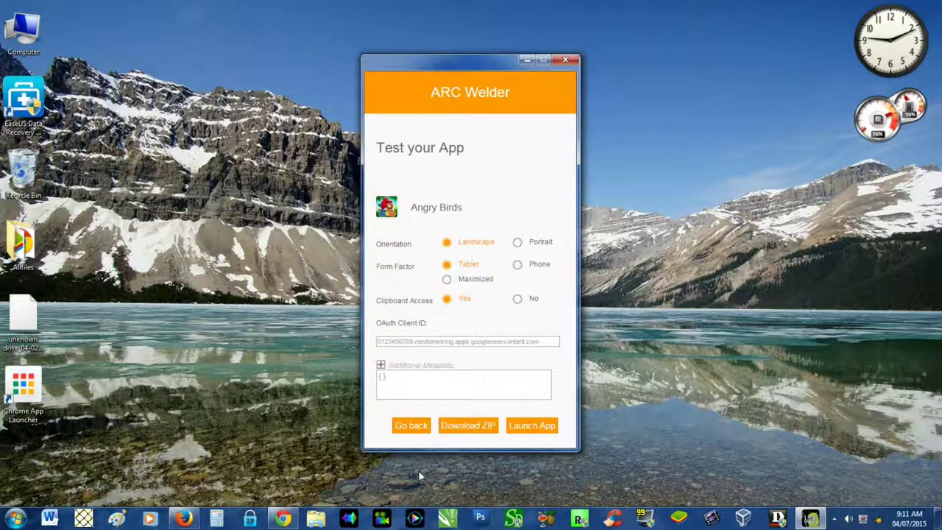
Replace Angry Birds with the Candle Free APK and launch it, confirming the removal of Angry Birds
{"action": "left_click", "coordinate": [413, 426]}
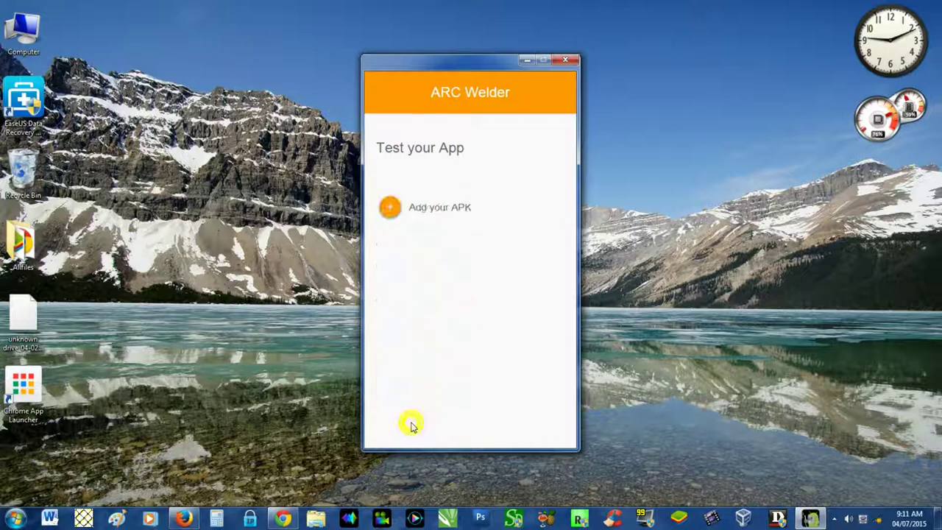
{"action": "left_click", "coordinate": [400, 209]}
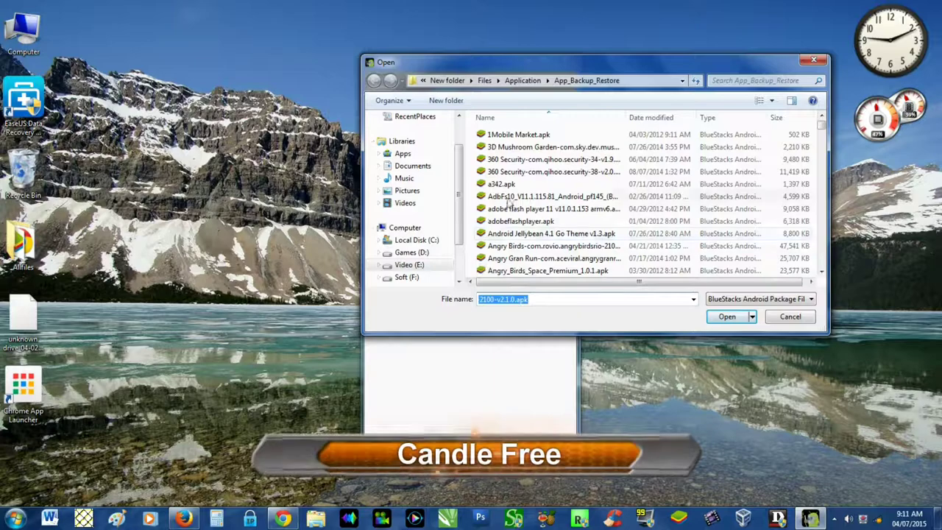
{"action": "scroll", "coordinate": [525, 262], "scroll_direction": "down", "scroll_amount": 5}
{"action": "double_click", "coordinate": [524, 262]}
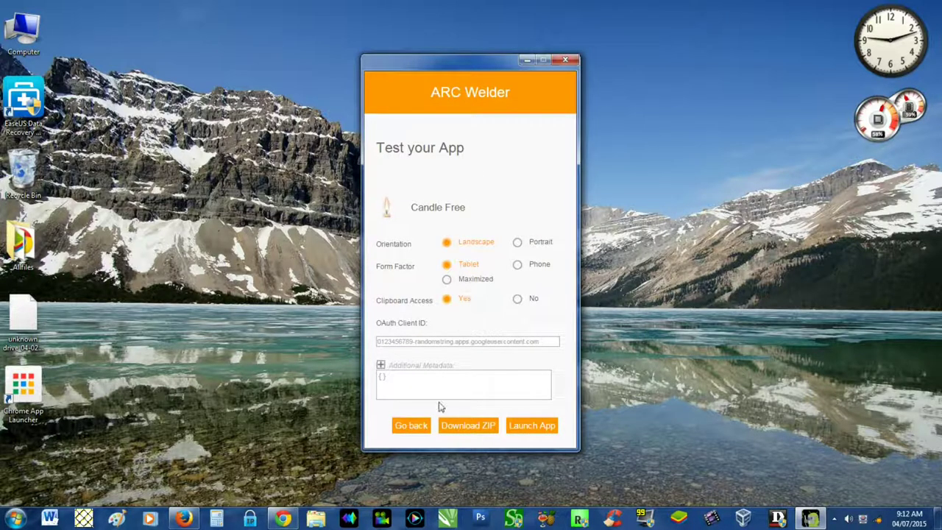
{"action": "left_click", "coordinate": [530, 430]}
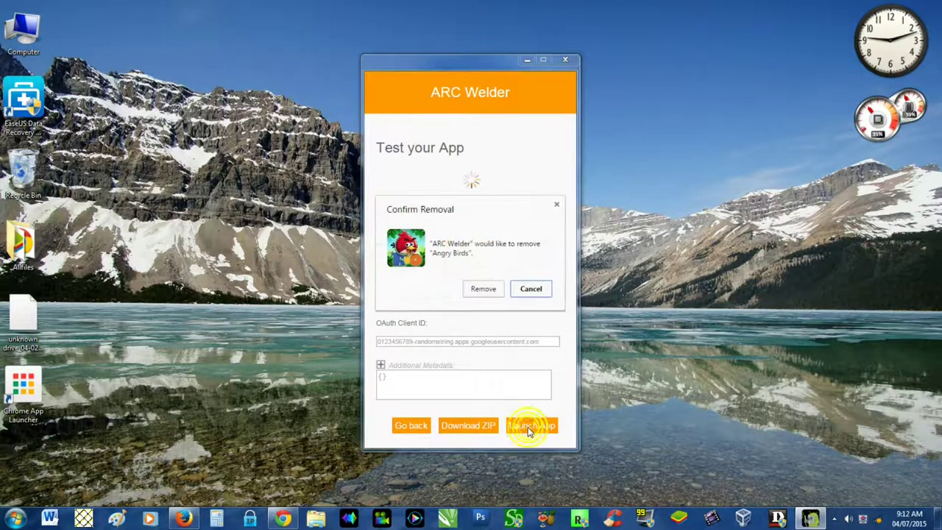
{"action": "left_click", "coordinate": [491, 289]}
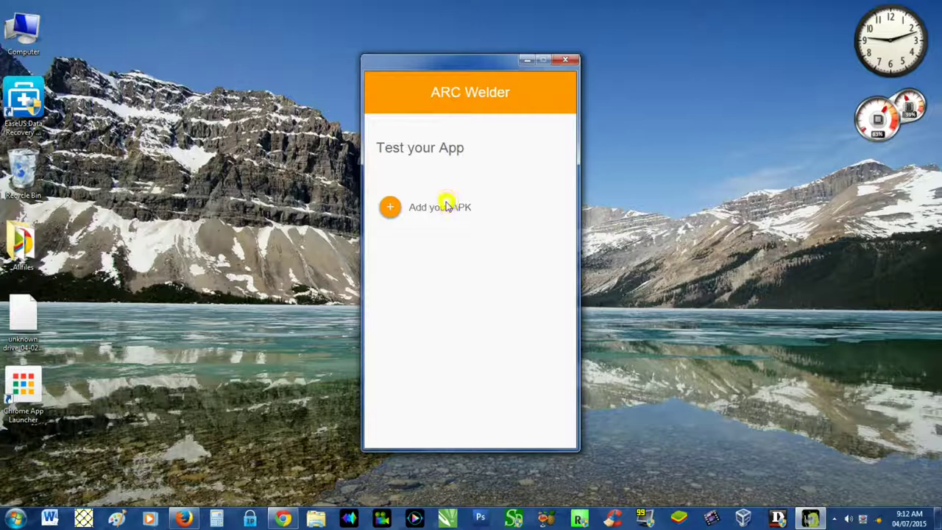
Add the Burn the Rope APK from the App_Backup_Restore folder as the app to test
{"action": "left_click", "coordinate": [447, 207]}
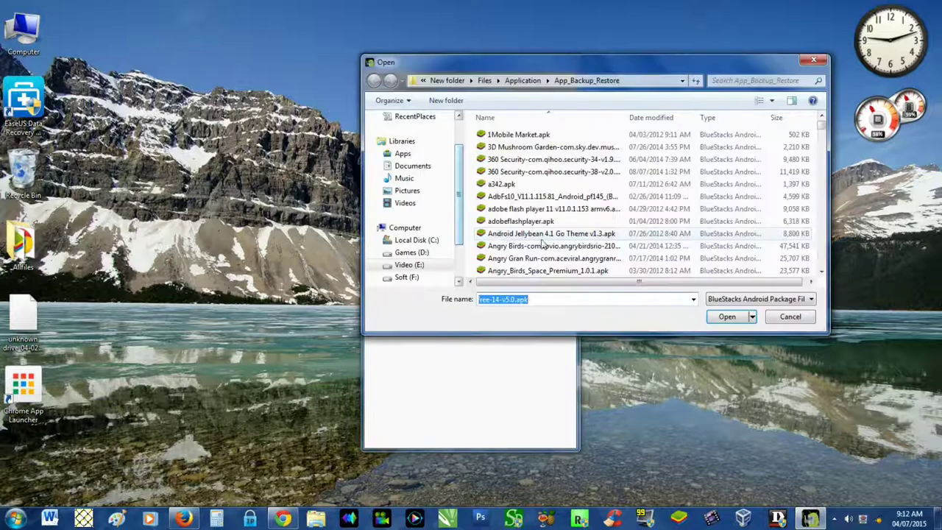
{"action": "scroll", "coordinate": [515, 235], "scroll_direction": "down", "scroll_amount": 5}
{"action": "double_click", "coordinate": [522, 248]}
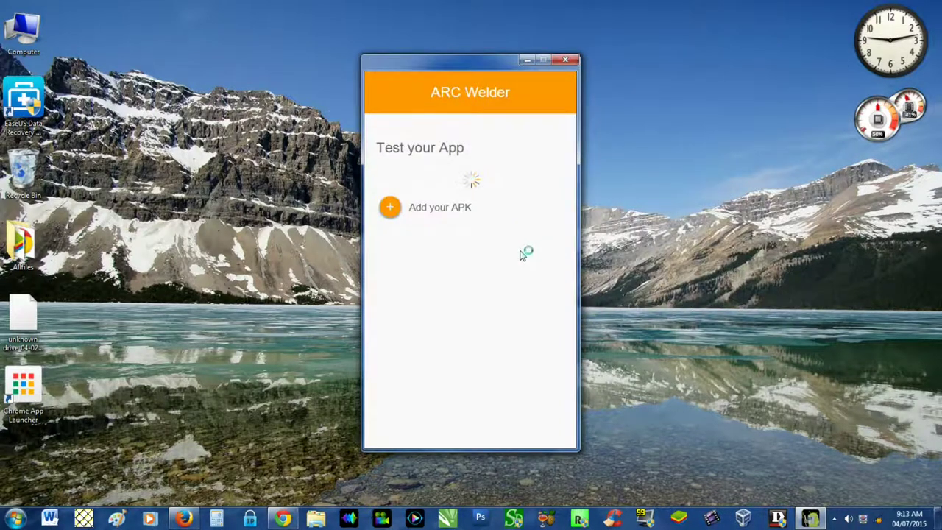
Set the form factor to Maximized and launch Burn the Rope, confirming the removal of Candle Free
{"action": "left_click", "coordinate": [447, 279]}
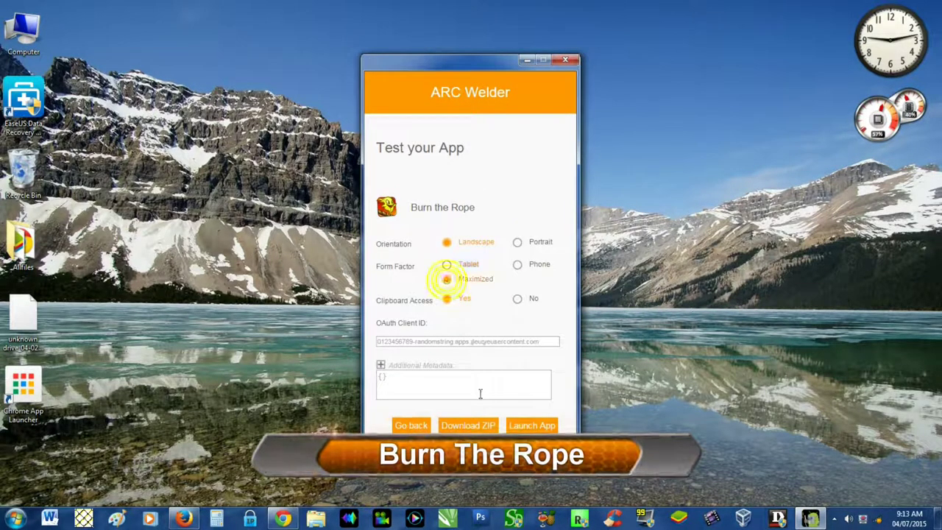
{"action": "left_click", "coordinate": [530, 426]}
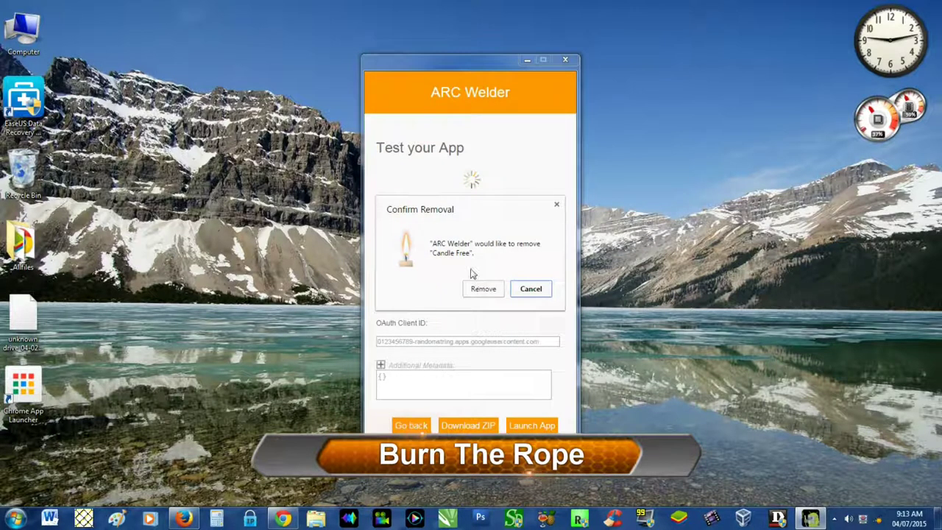
{"action": "left_click", "coordinate": [487, 290]}
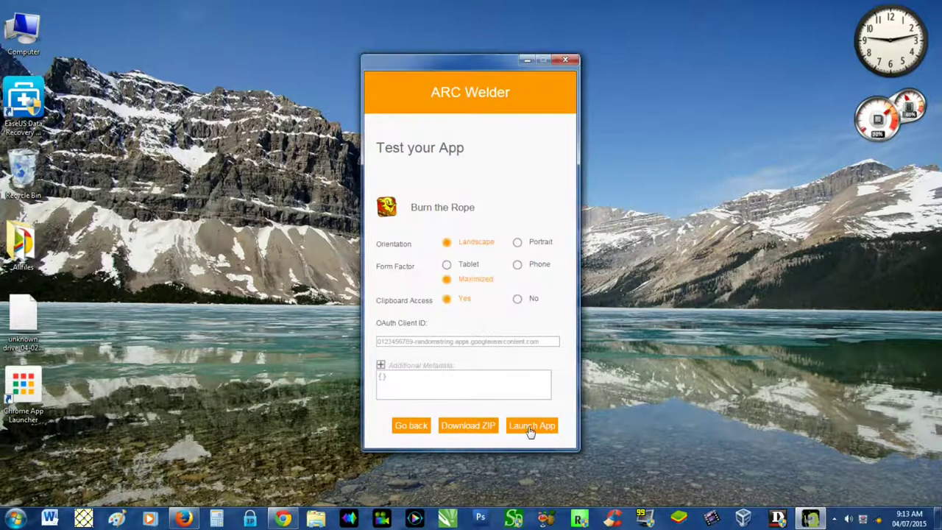
{"action": "left_click", "coordinate": [530, 426]}
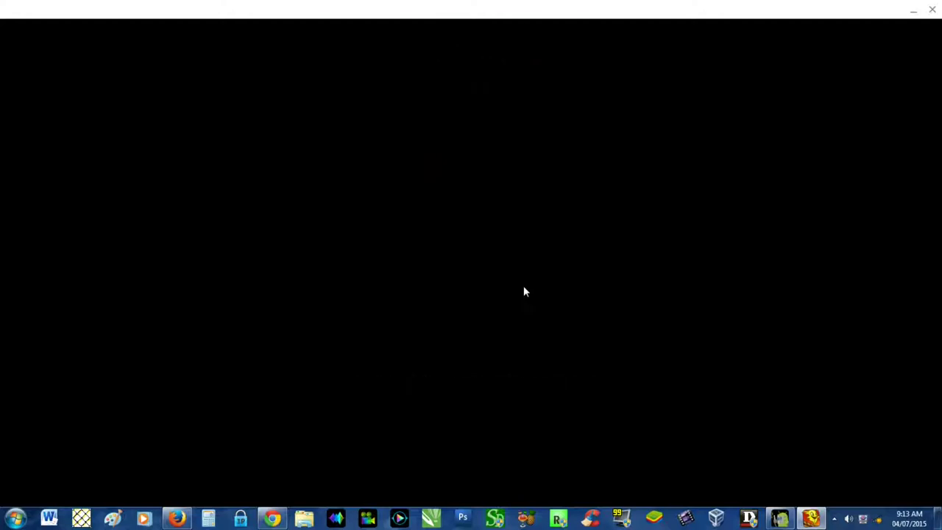
Test Burn the Rope by starting play, advancing past the intro and lighting the rope in the level
{"action": "left_click", "coordinate": [548, 372]}
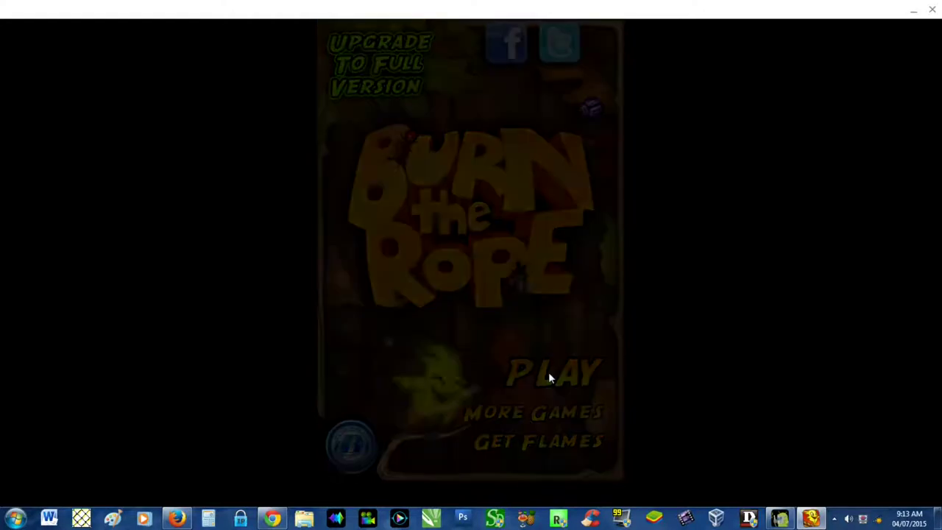
{"action": "left_click", "coordinate": [471, 231]}
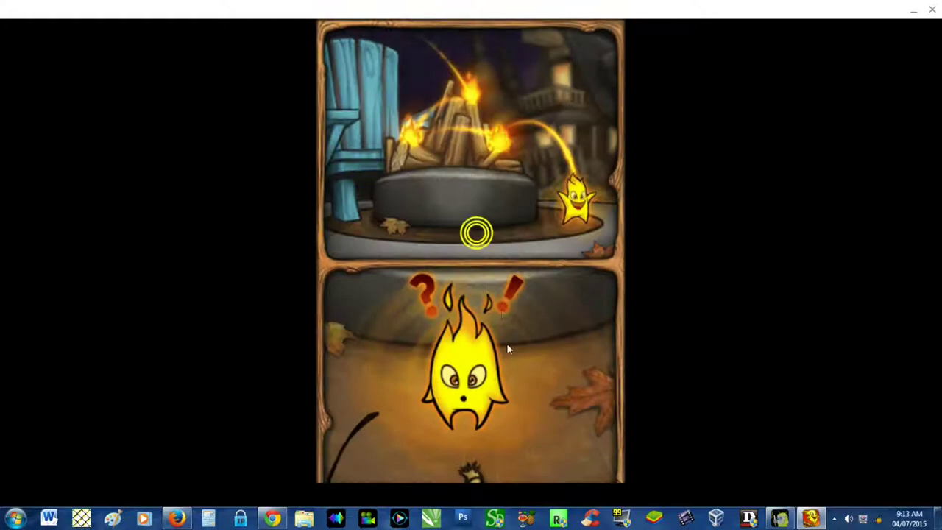
{"action": "left_click", "coordinate": [488, 378]}
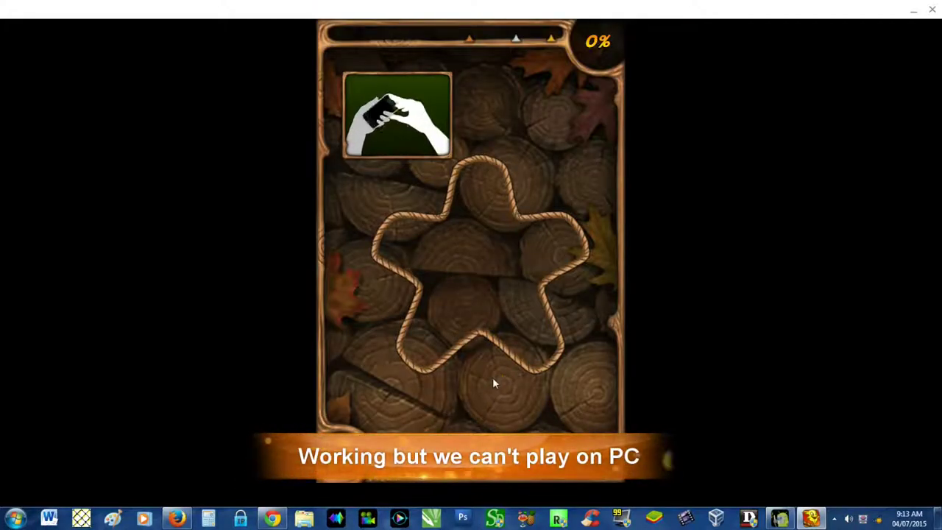
{"action": "left_click", "coordinate": [509, 329]}
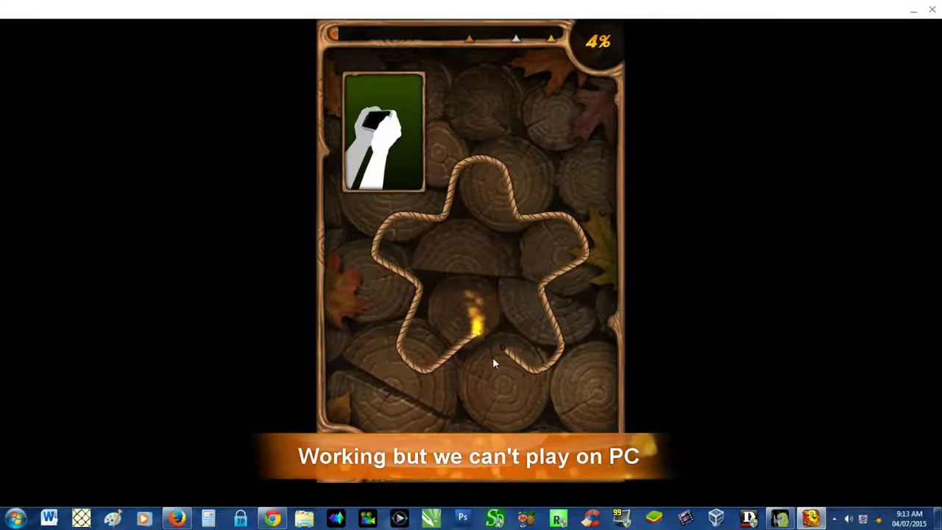
{"action": "left_click", "coordinate": [505, 353]}
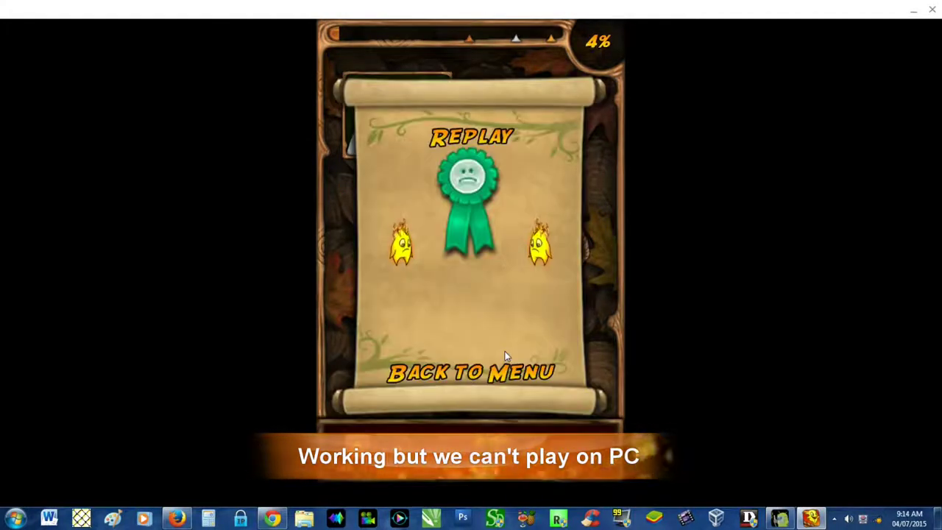
Search the APK folder for "sub", add the Subway Surf APK and launch it, confirming the previous app's removal
{"action": "left_click", "coordinate": [404, 215]}
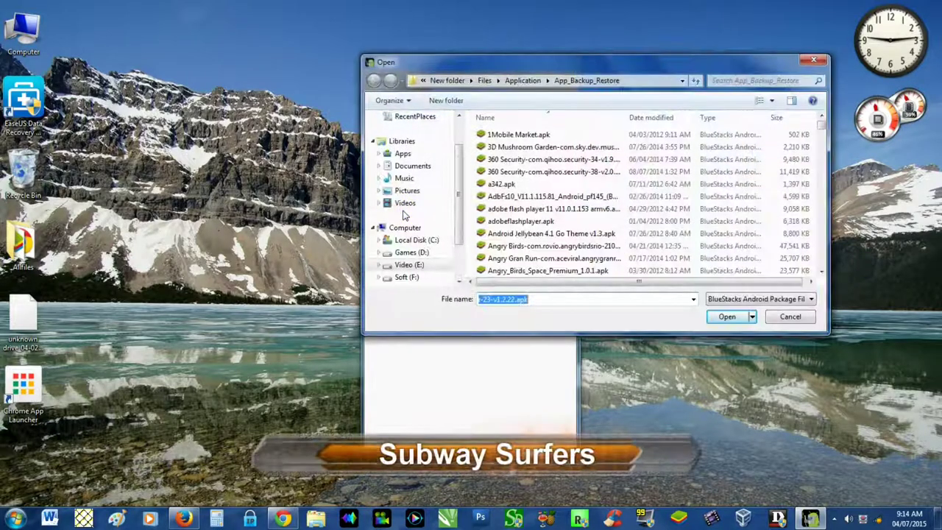
{"action": "left_click", "coordinate": [754, 82]}
{"action": "type", "text": "sub"}
{"action": "double_click", "coordinate": [600, 143]}
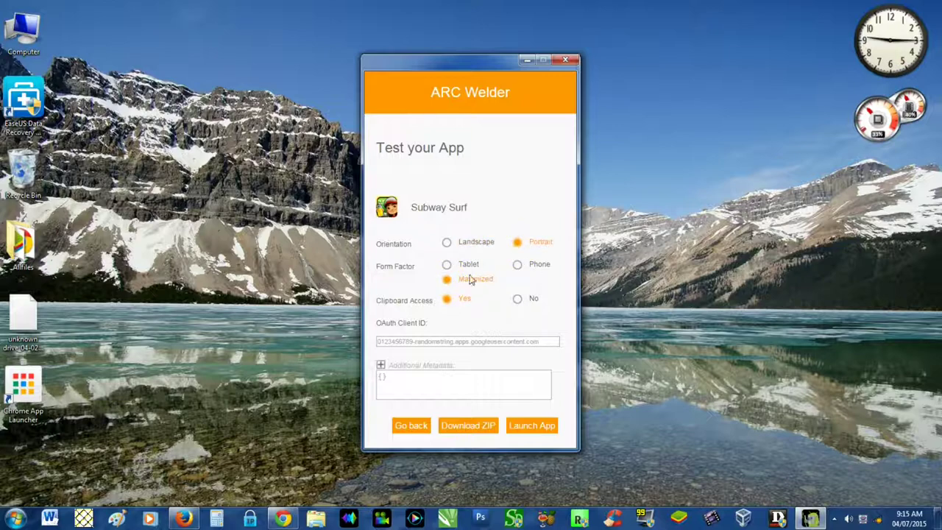
{"action": "left_click", "coordinate": [527, 431]}
{"action": "left_click", "coordinate": [484, 291]}
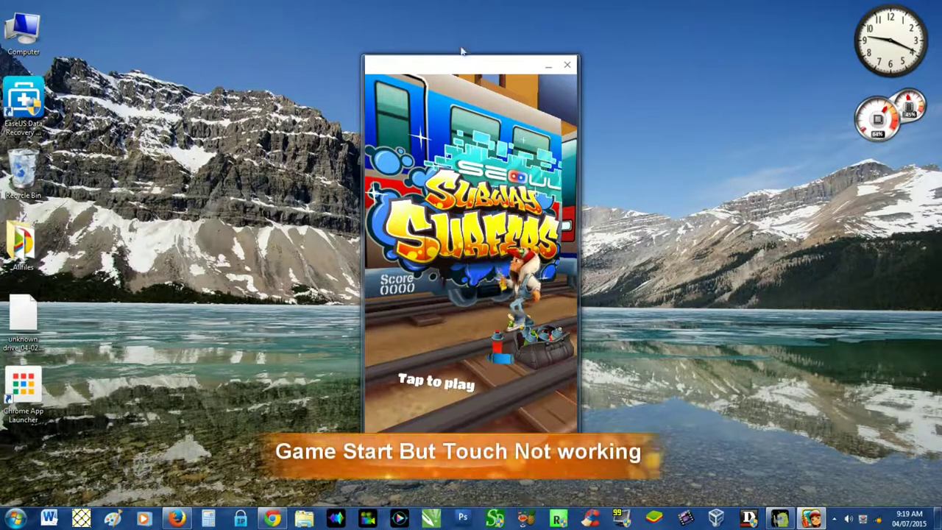
Try to start a run in Subway Surfers, moving the game window away from the ARC Welder window
{"action": "left_click", "coordinate": [426, 381]}
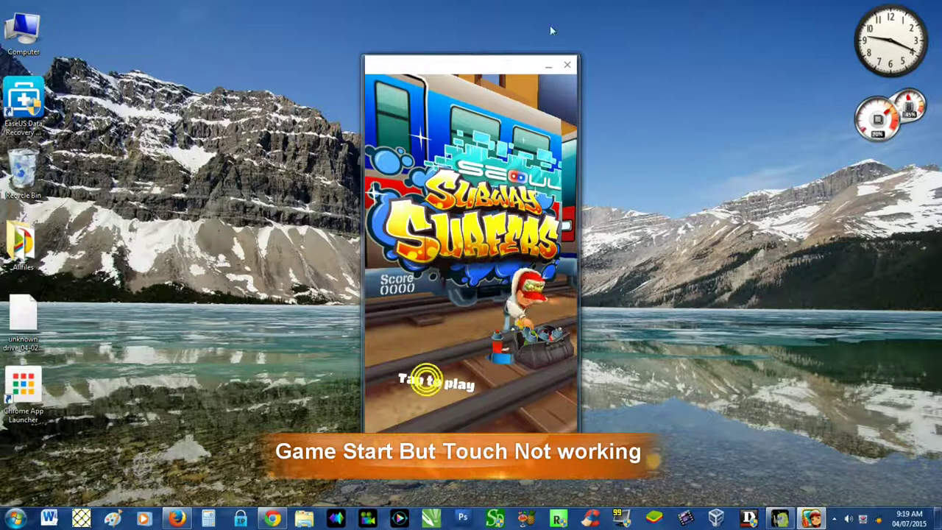
{"action": "left_click_drag", "start_coordinate": [469, 61], "coordinate": [612, 33]}
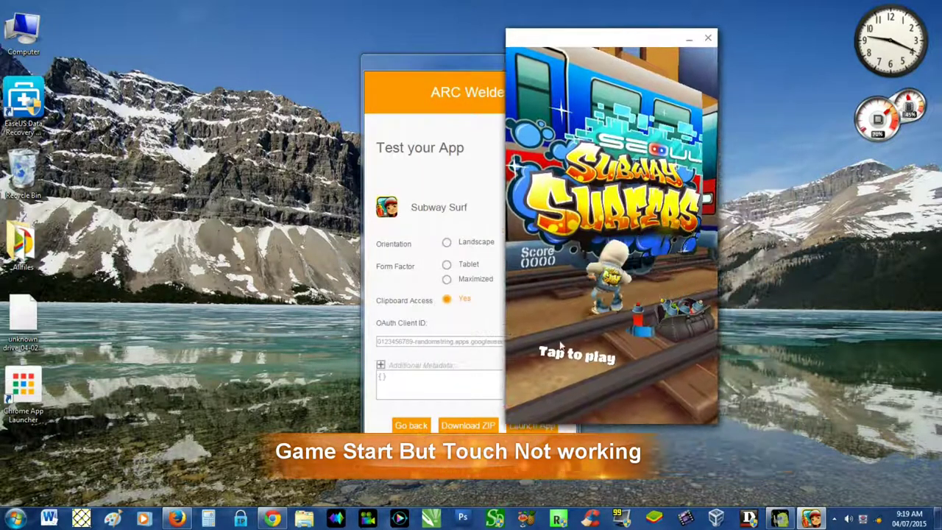
{"action": "left_click", "coordinate": [571, 352]}
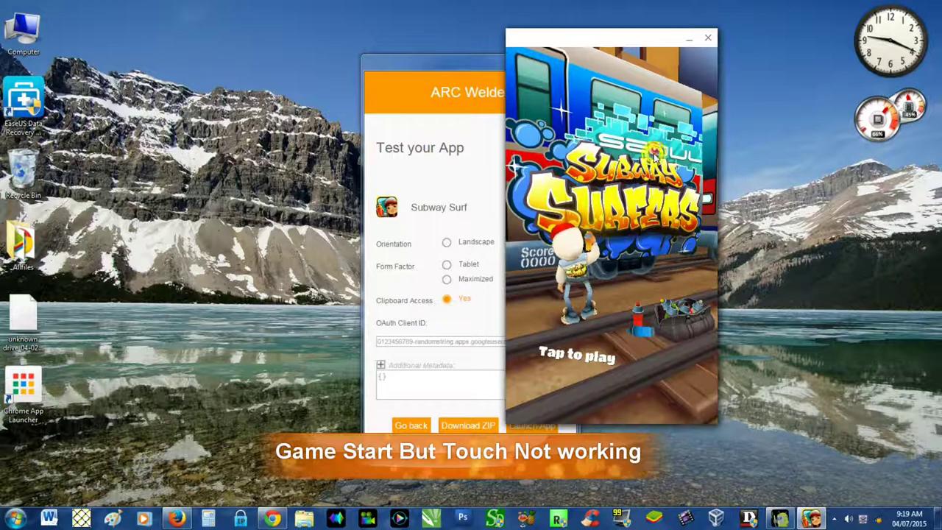
{"action": "left_click", "coordinate": [662, 335]}
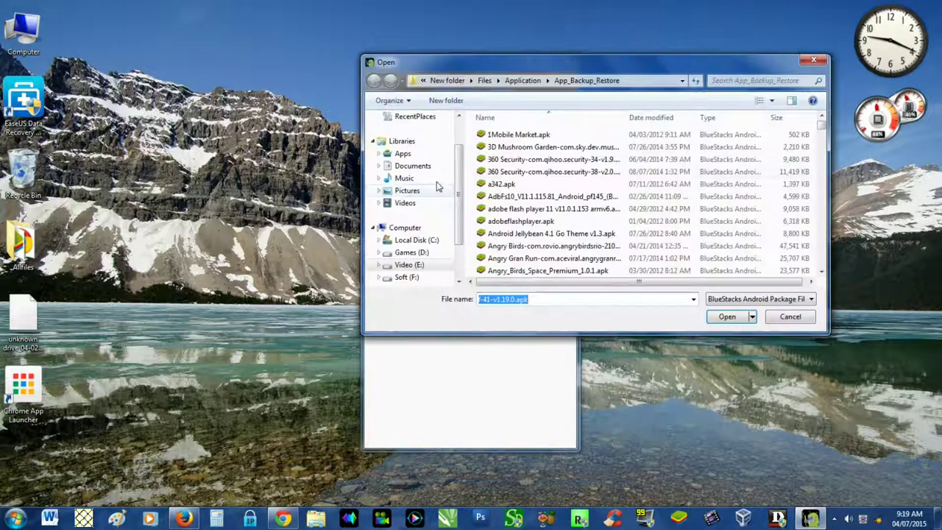
Add the Hill Climb Racing APK and set its orientation to Landscape and form factor to Tablet
{"action": "left_click", "coordinate": [587, 152]}
{"action": "double_click", "coordinate": [587, 152]}
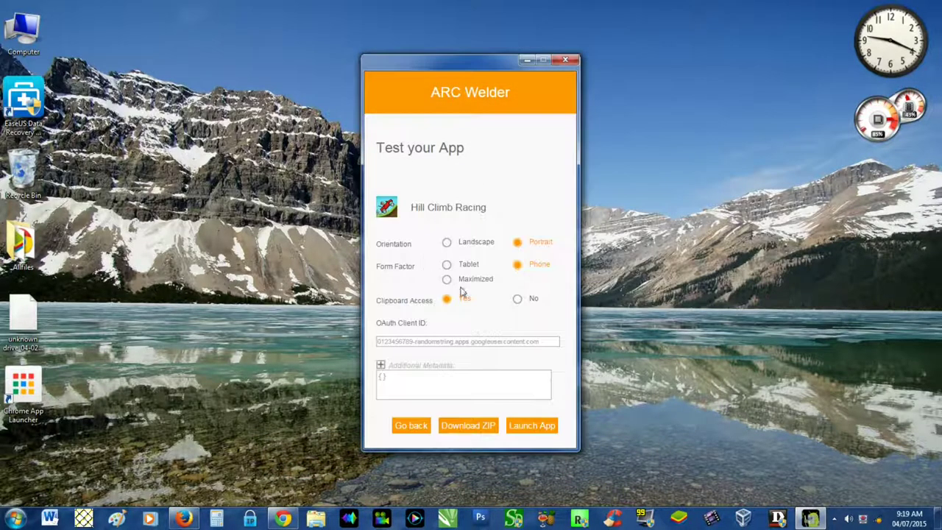
{"action": "left_click", "coordinate": [447, 242]}
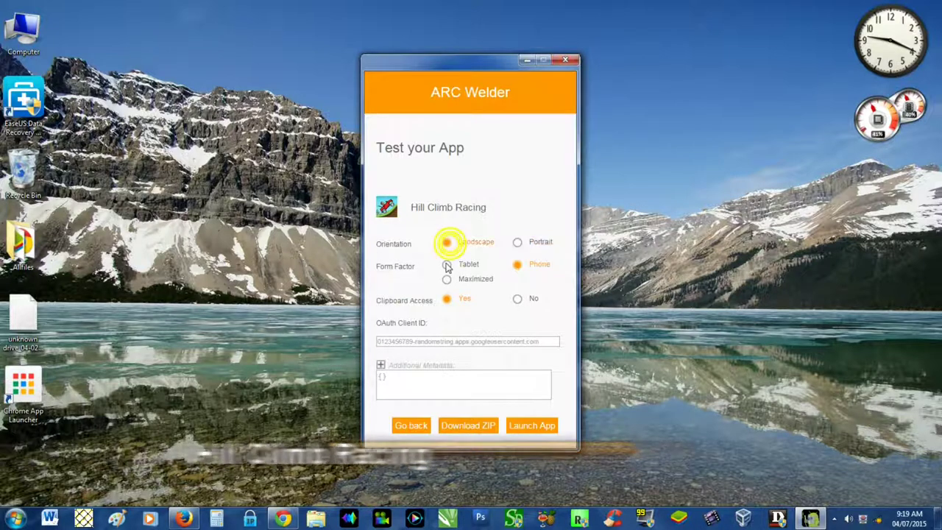
{"action": "left_click", "coordinate": [447, 264]}
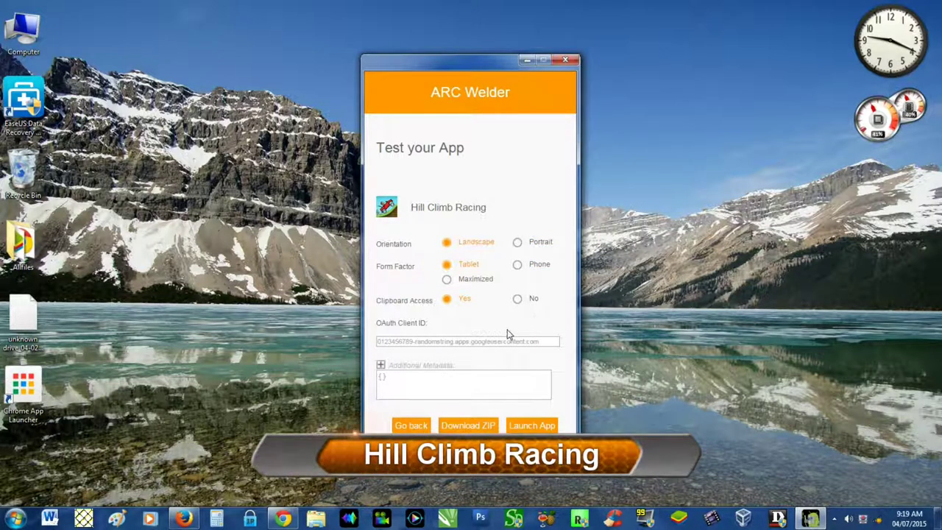
Launch Hill Climb Racing, confirming the previous app's removal, and continue with the Jeep to the stage selection
{"action": "left_click", "coordinate": [525, 427]}
{"action": "left_click", "coordinate": [488, 286]}
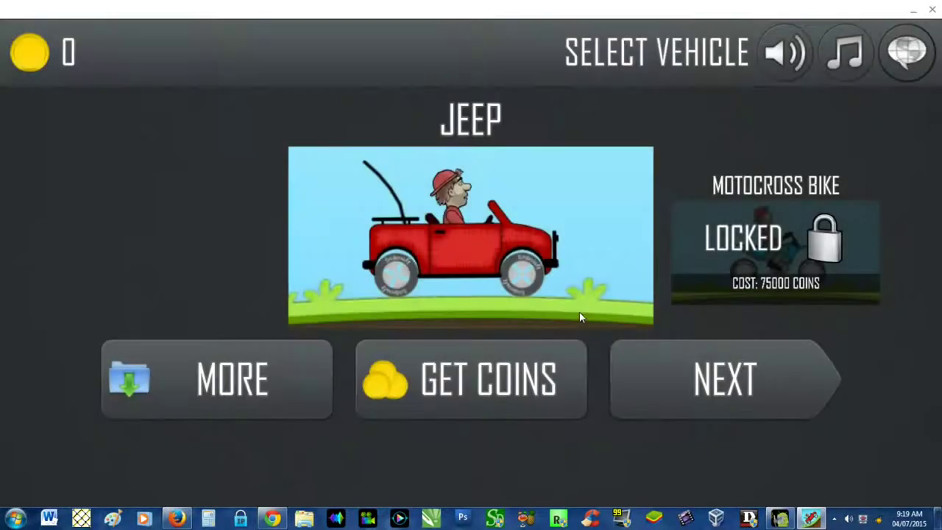
{"action": "left_click", "coordinate": [717, 375]}
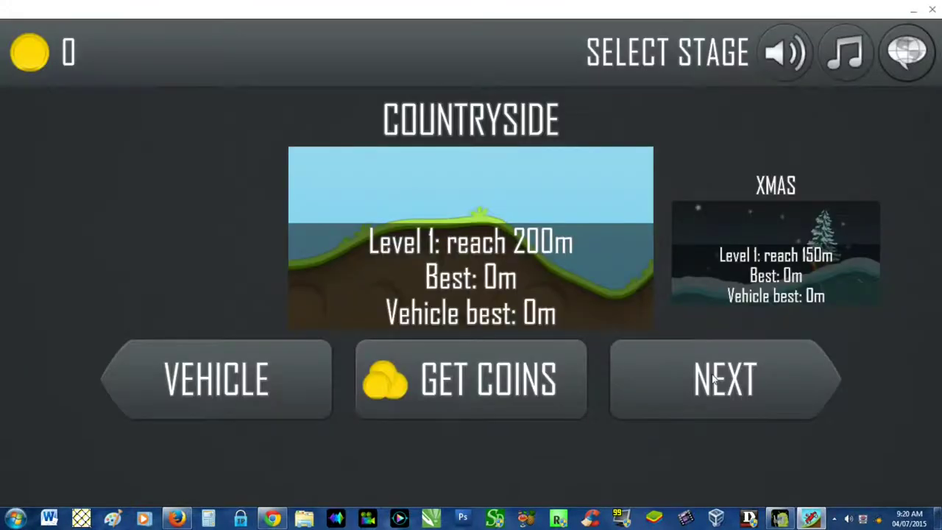
Start the Countryside stage in Hill Climb Racing, drive the Jeep past the 200 m mark and close the game
{"action": "left_click", "coordinate": [712, 376]}
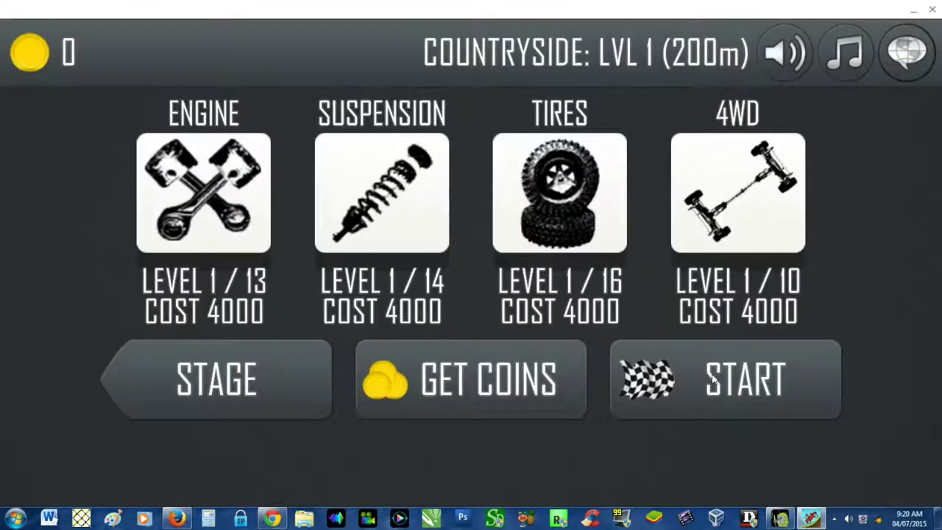
{"action": "left_click", "coordinate": [713, 377]}
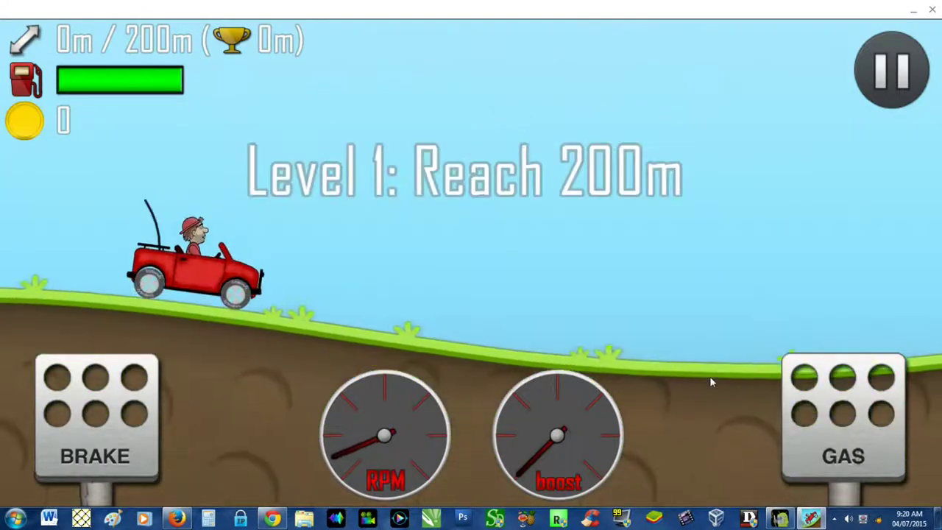
{"action": "left_click", "coordinate": [805, 406]}
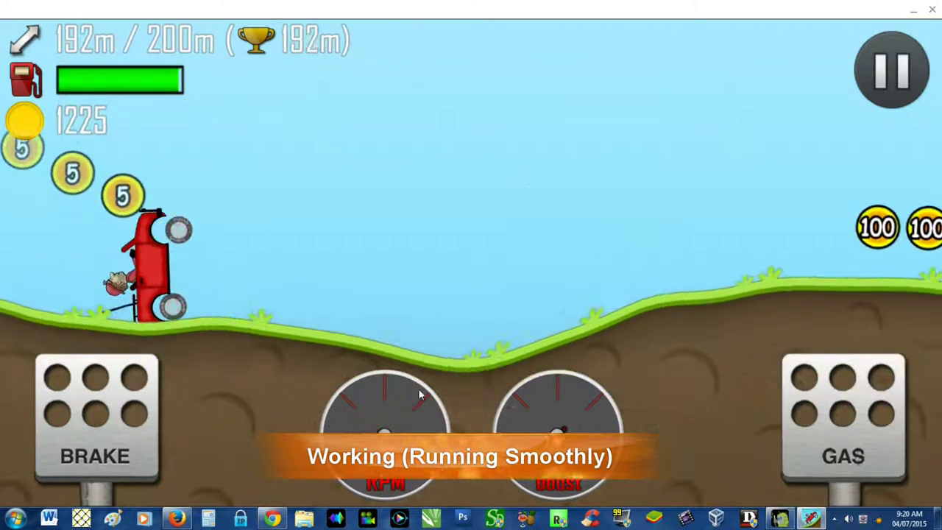
{"action": "left_click", "coordinate": [117, 379]}
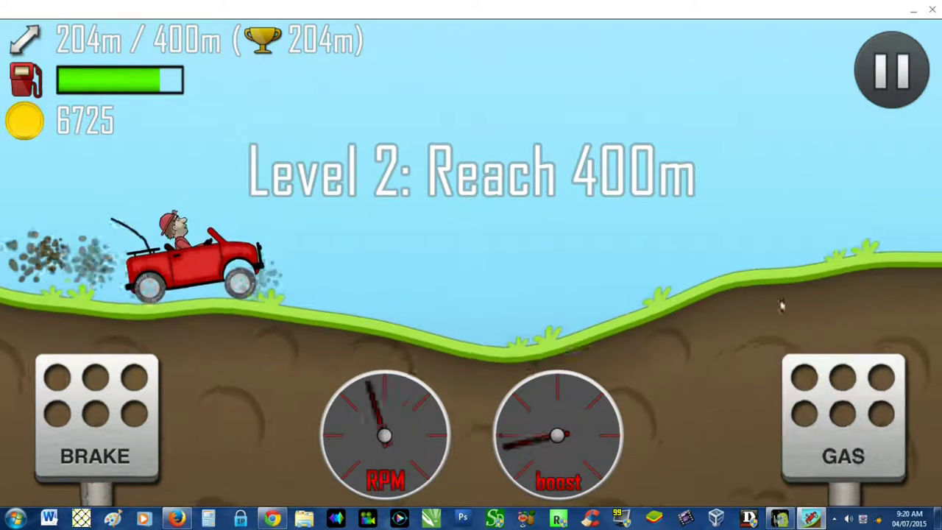
{"action": "left_click", "coordinate": [933, 9]}
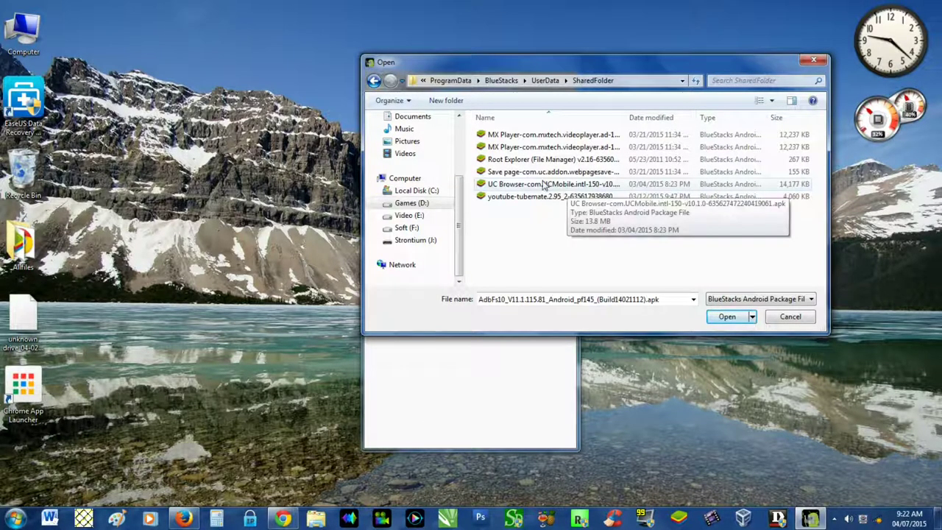
Add the UC Browser APK, launch it while confirming the previous app's removal, and close its window
{"action": "double_click", "coordinate": [543, 185]}
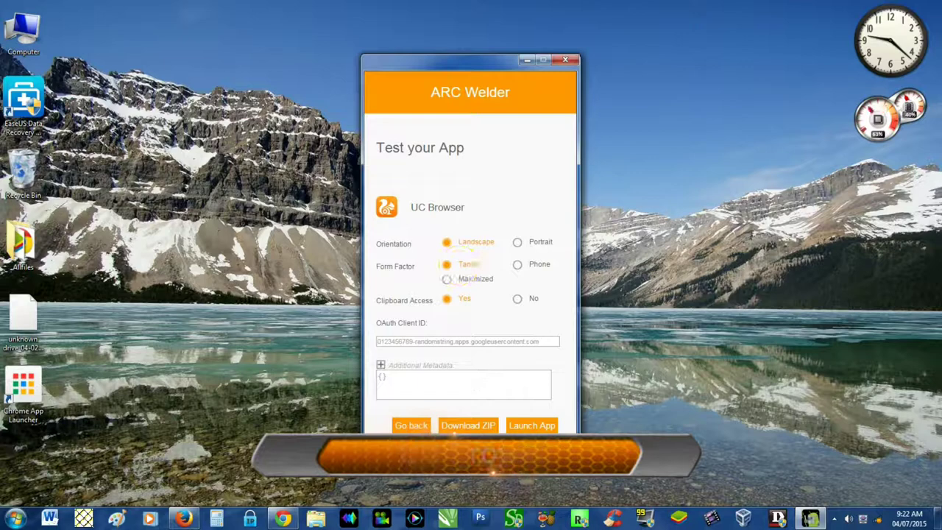
{"action": "left_click", "coordinate": [545, 425]}
{"action": "left_click", "coordinate": [483, 290]}
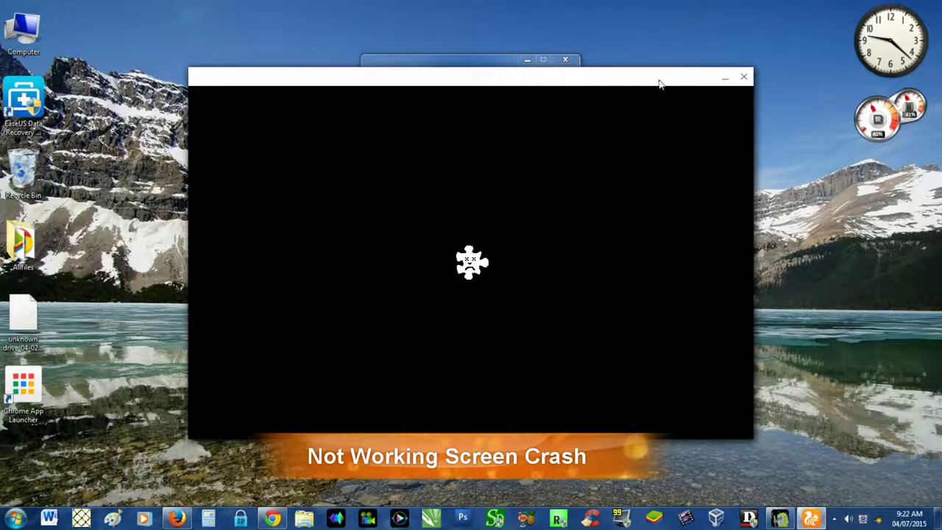
{"action": "left_click", "coordinate": [743, 78]}
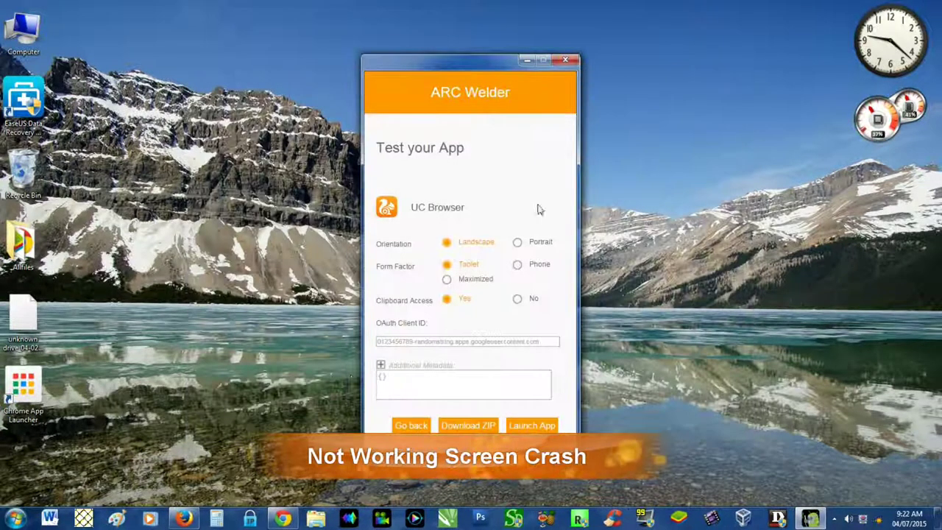
Return to the APK selection, add the TubeMate APK and launch it, confirming the previous app's removal
{"action": "left_click", "coordinate": [413, 430]}
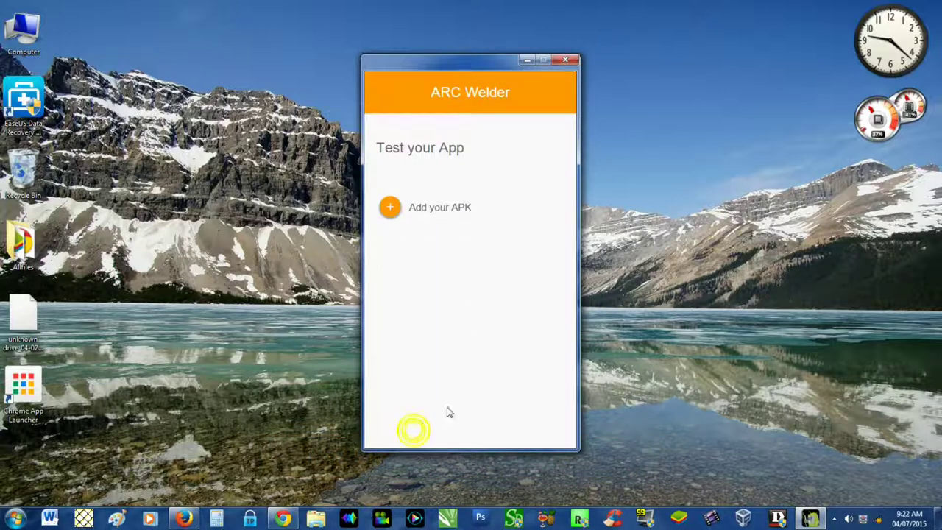
{"action": "left_click", "coordinate": [431, 210]}
{"action": "double_click", "coordinate": [508, 195]}
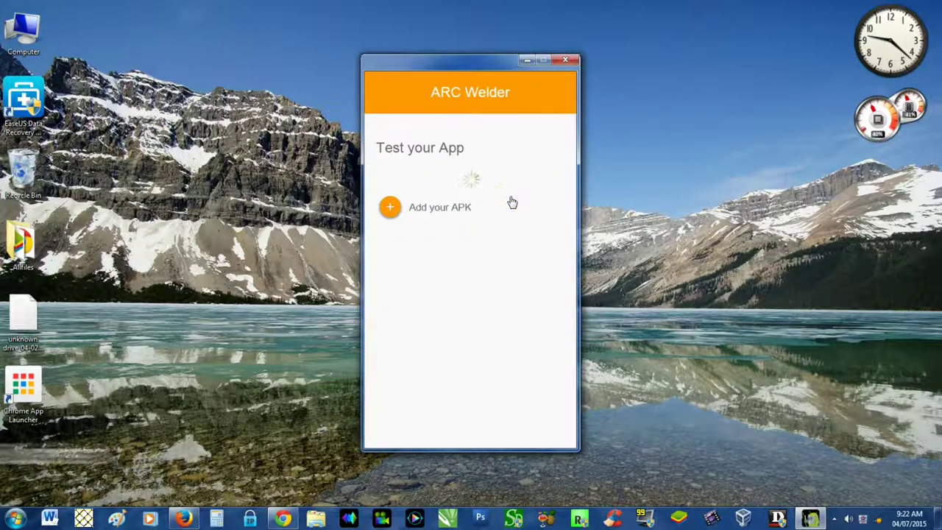
{"action": "left_click", "coordinate": [541, 427]}
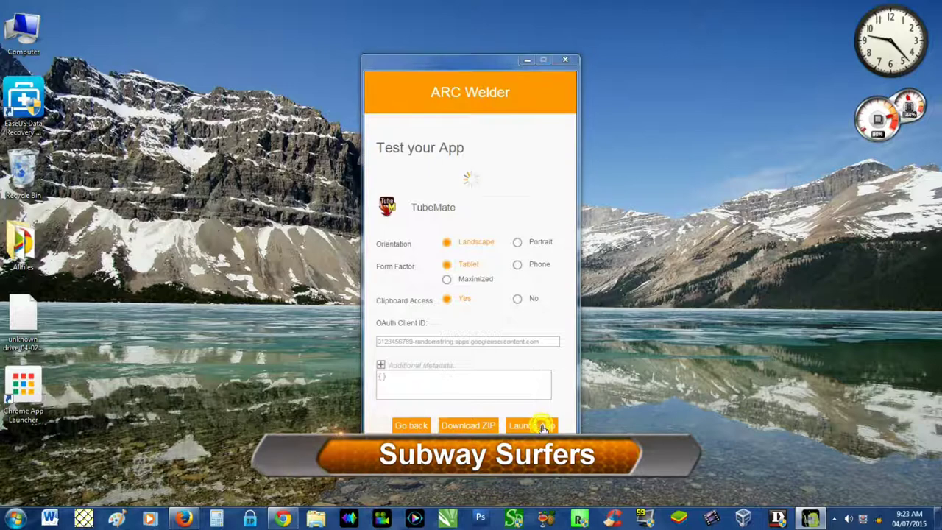
{"action": "left_click", "coordinate": [484, 293]}
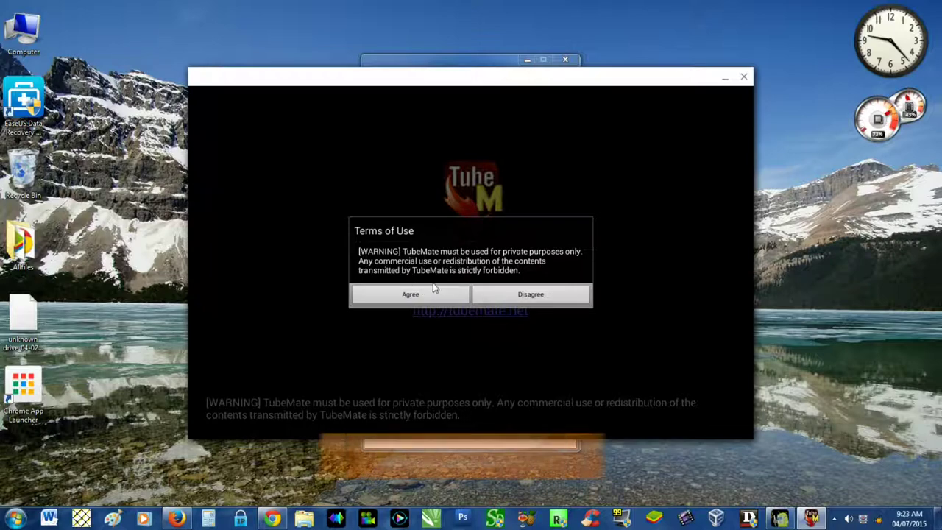
Agree to TubeMate's terms of use and go through its setup wizard to the main screen
{"action": "left_click", "coordinate": [428, 293]}
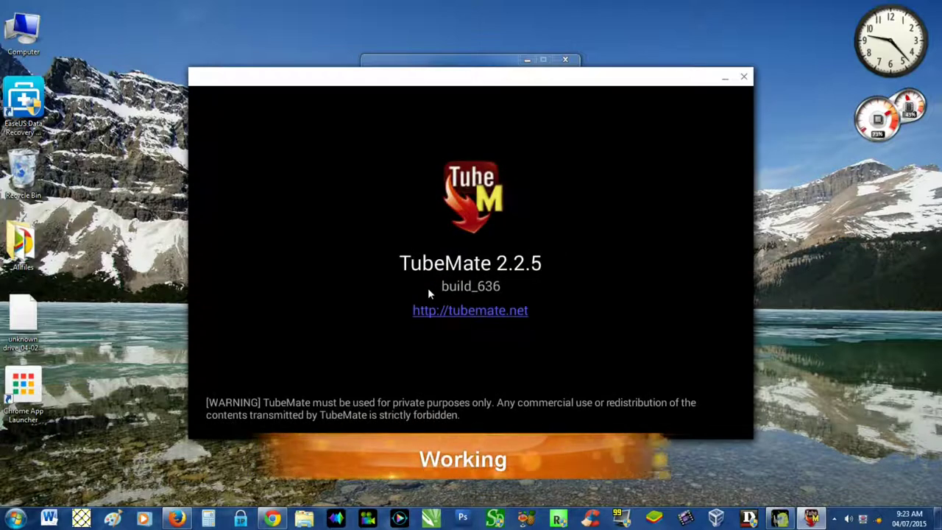
{"action": "left_click", "coordinate": [465, 362]}
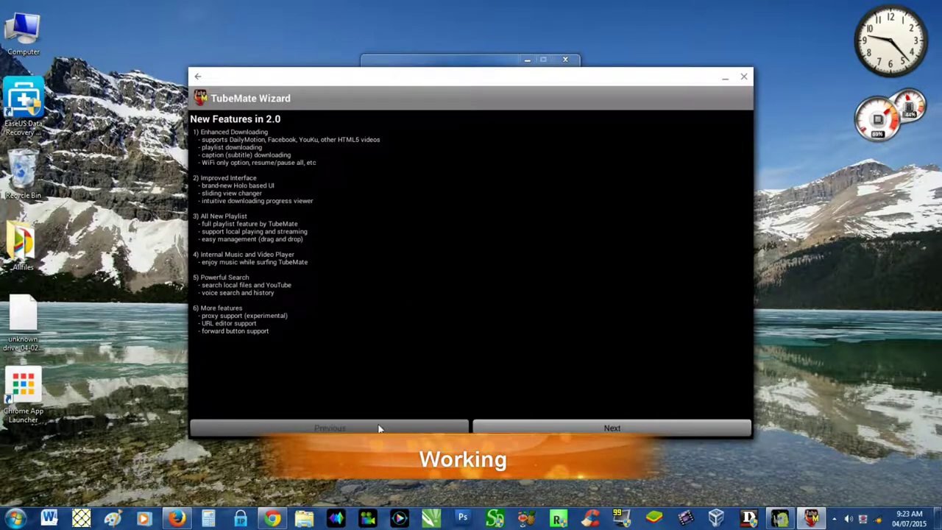
{"action": "left_click", "coordinate": [598, 426]}
{"action": "left_click", "coordinate": [599, 427]}
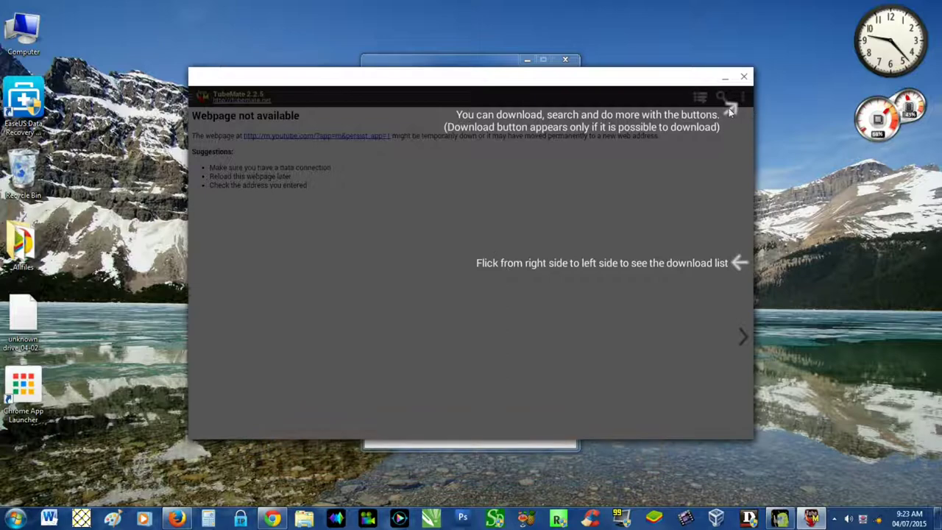
{"action": "left_click", "coordinate": [729, 109]}
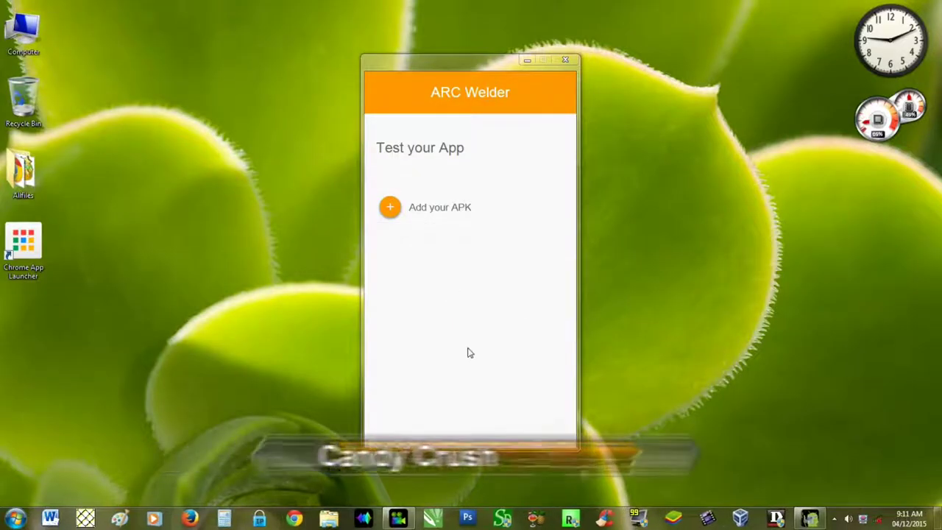
Search the APK folder for "cand" and add the Candy Crush Saga APK
{"action": "left_click", "coordinate": [411, 210]}
{"action": "type", "text": "cand"}
{"action": "left_click", "coordinate": [444, 124]}
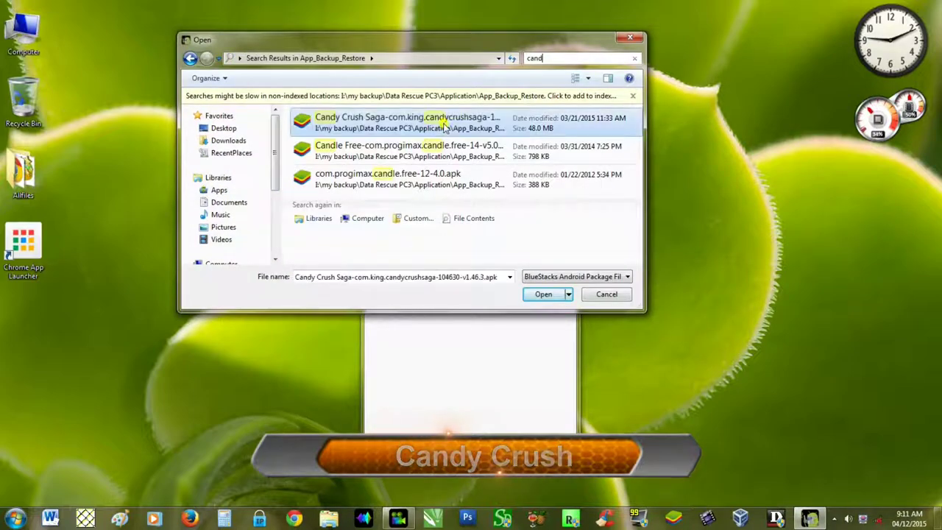
{"action": "double_click", "coordinate": [443, 124]}
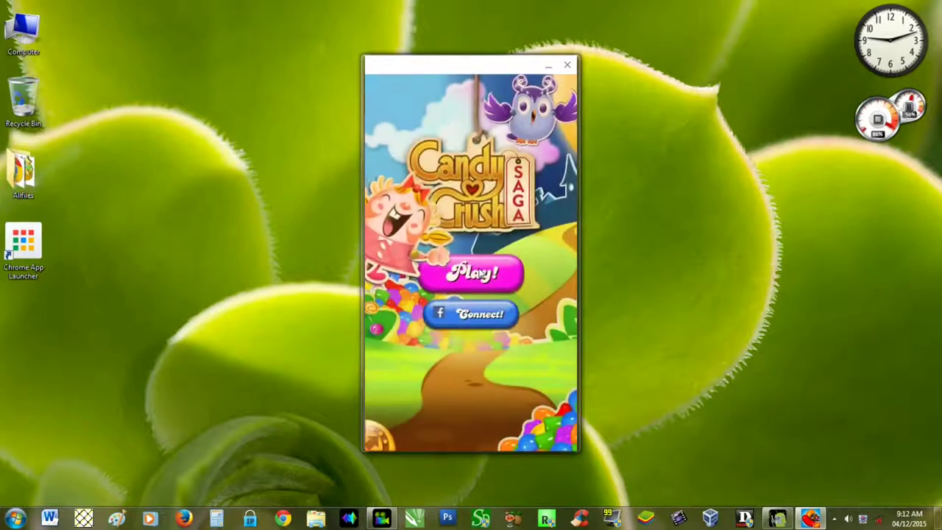
Start level 1 in Candy Crush Saga and move the game window beside the ARC Welder window
{"action": "left_click", "coordinate": [480, 271]}
{"action": "left_click", "coordinate": [458, 344]}
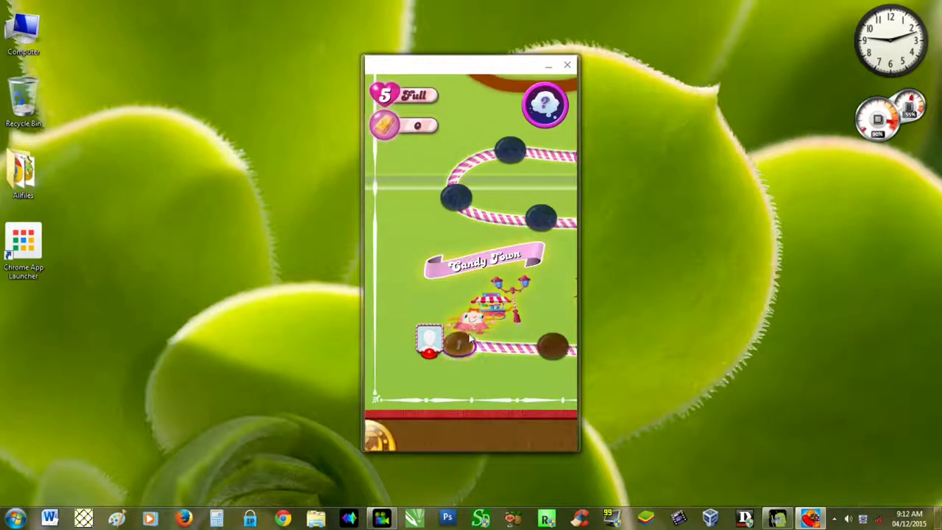
{"action": "left_click", "coordinate": [469, 310]}
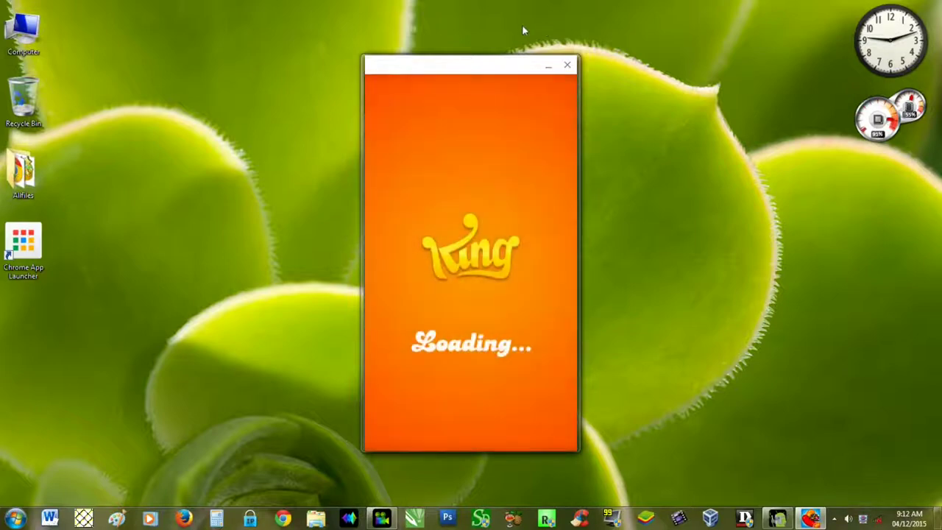
{"action": "left_click_drag", "start_coordinate": [474, 69], "coordinate": [695, 66]}
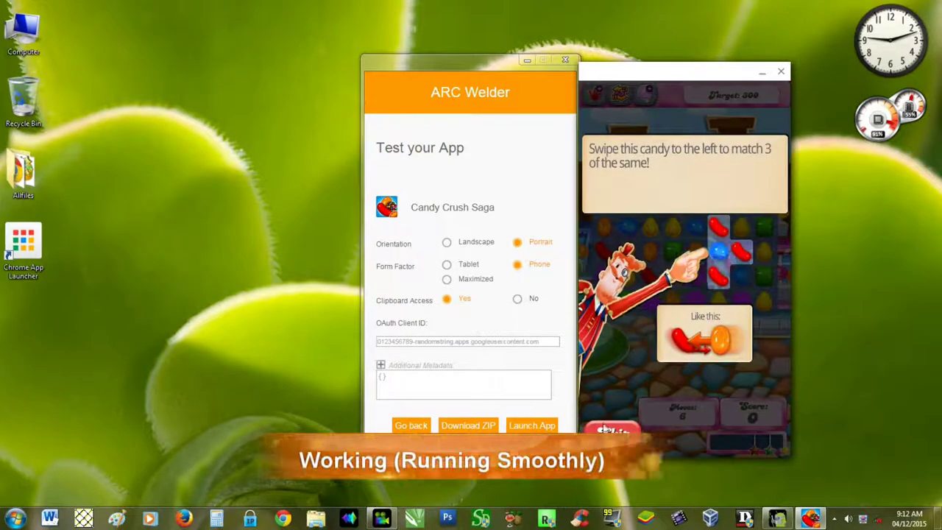
Play Candy Crush level 1 by swapping neighbouring candies into matches until the moves are used up
{"action": "left_click_drag", "start_coordinate": [718, 252], "coordinate": [741, 252]}
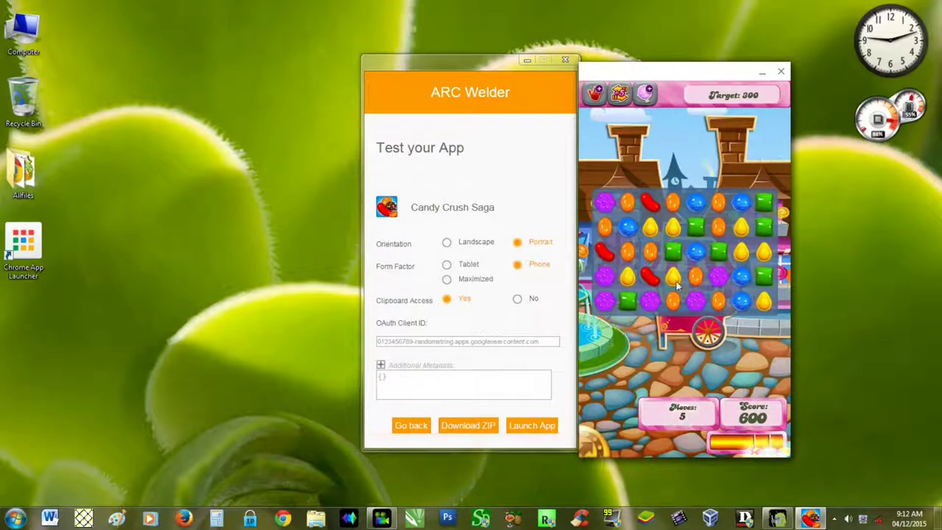
{"action": "left_click_drag", "start_coordinate": [687, 249], "coordinate": [694, 228]}
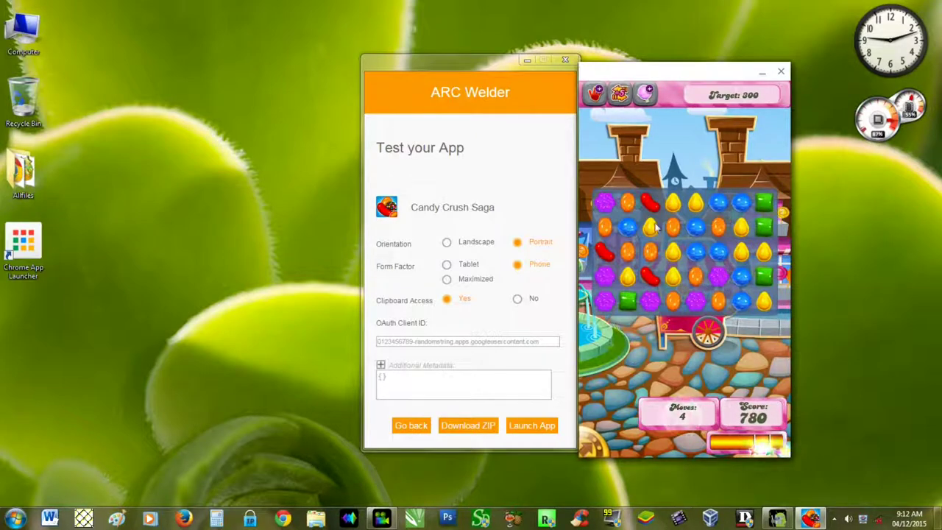
{"action": "left_click_drag", "start_coordinate": [679, 227], "coordinate": [723, 258]}
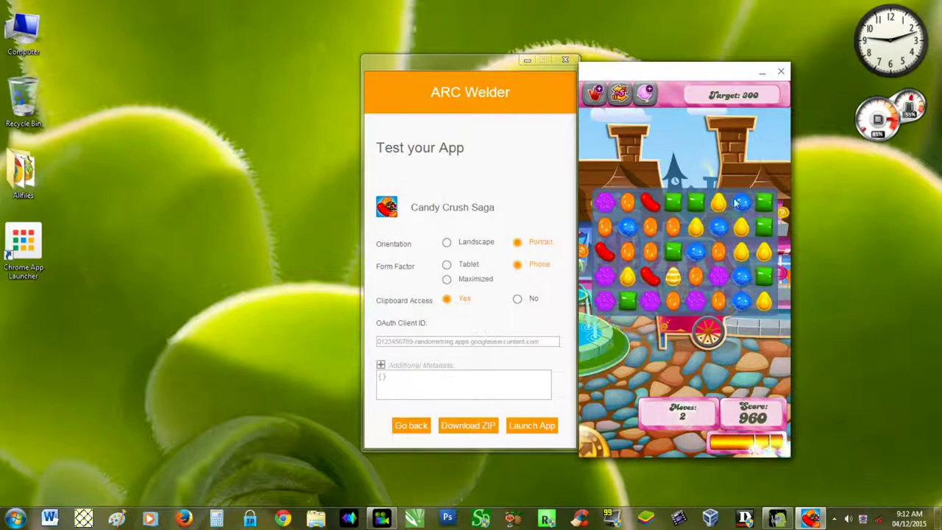
{"action": "left_click_drag", "start_coordinate": [736, 203], "coordinate": [720, 204]}
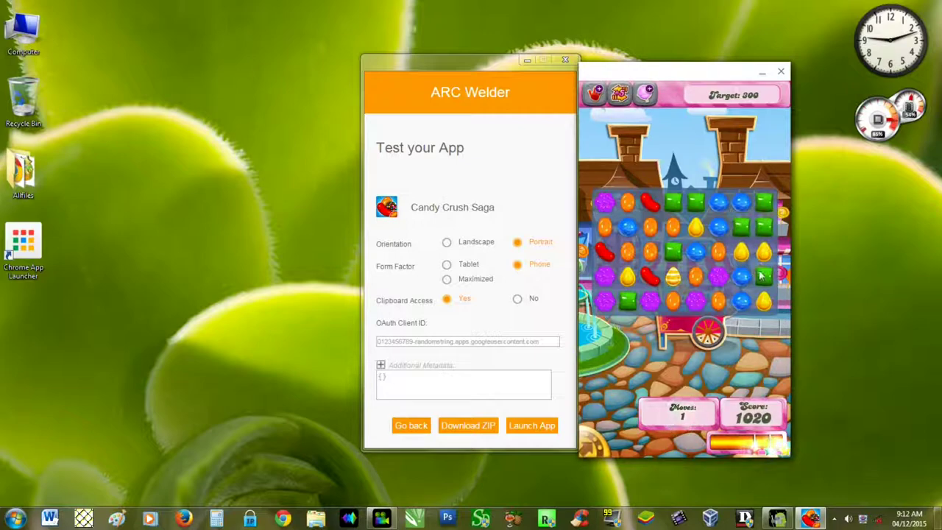
{"action": "left_click_drag", "start_coordinate": [765, 280], "coordinate": [766, 255]}
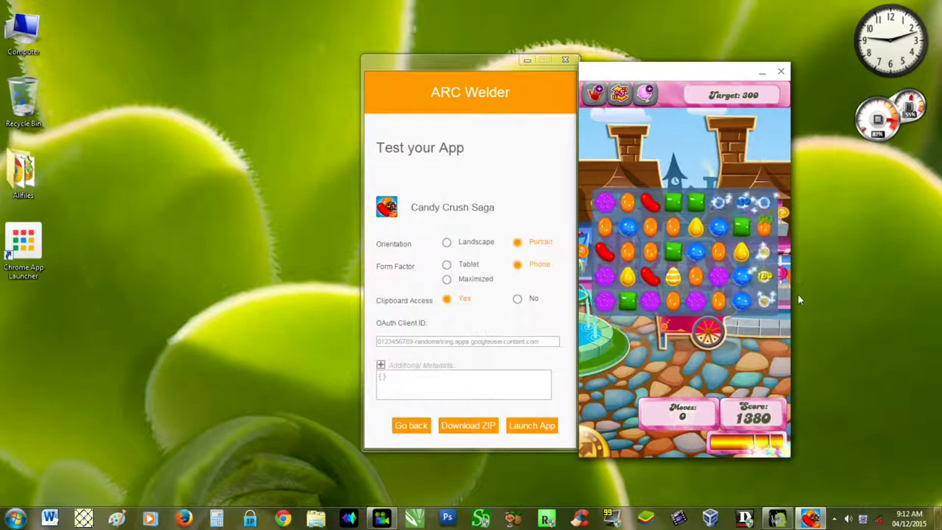